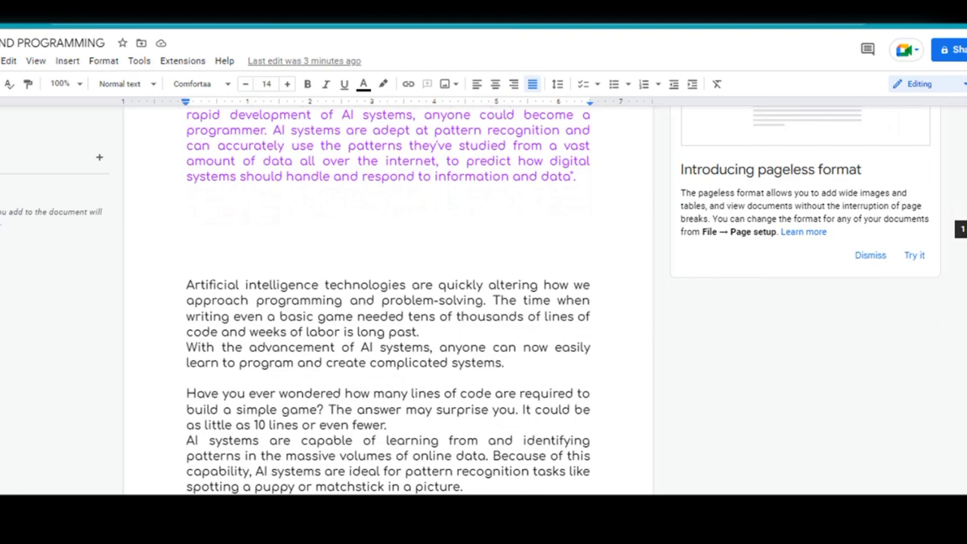
Read through the AI and programming article from the introduction to the conclusion, and return to its beginning.
scroll(390, 302, down, 5)
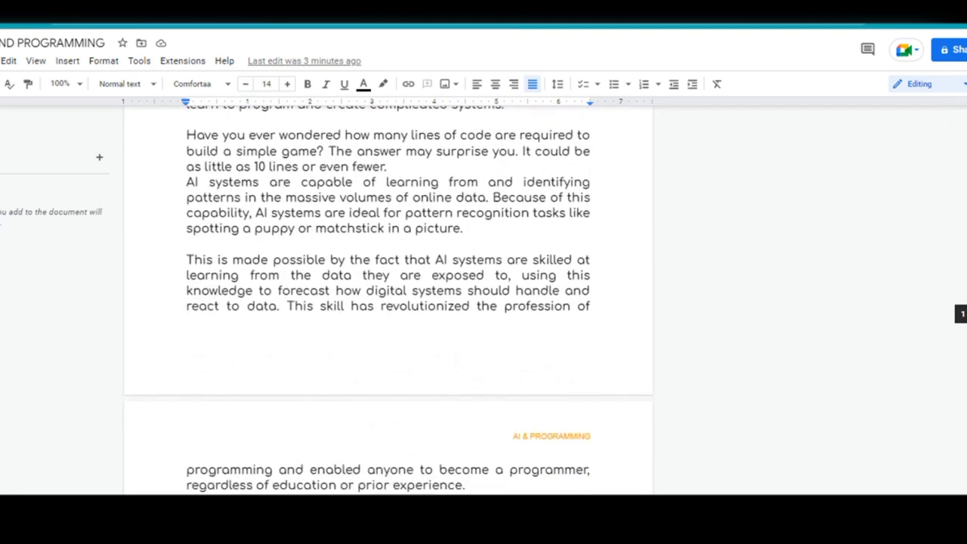
scroll(389, 303, down, 6)
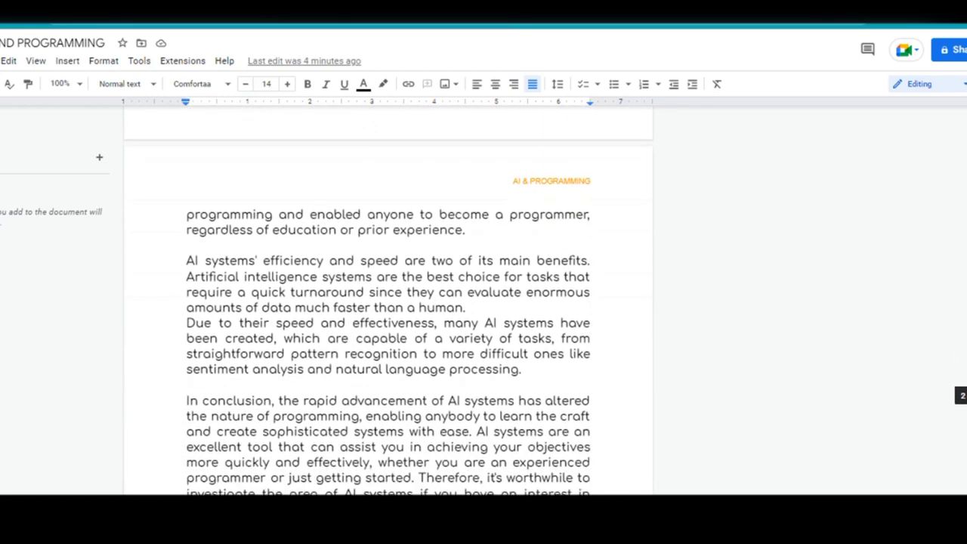
scroll(389, 302, down, 4)
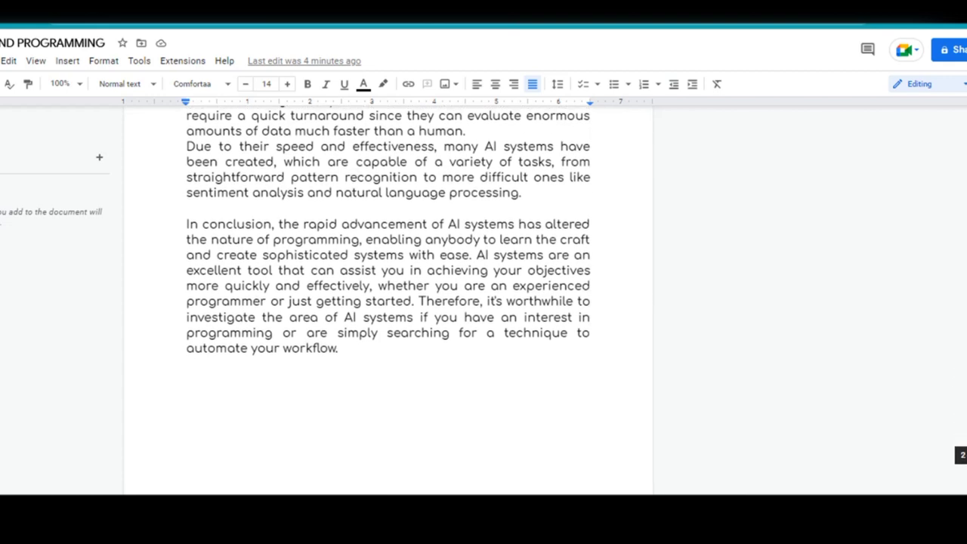
scroll(389, 302, up, 20)
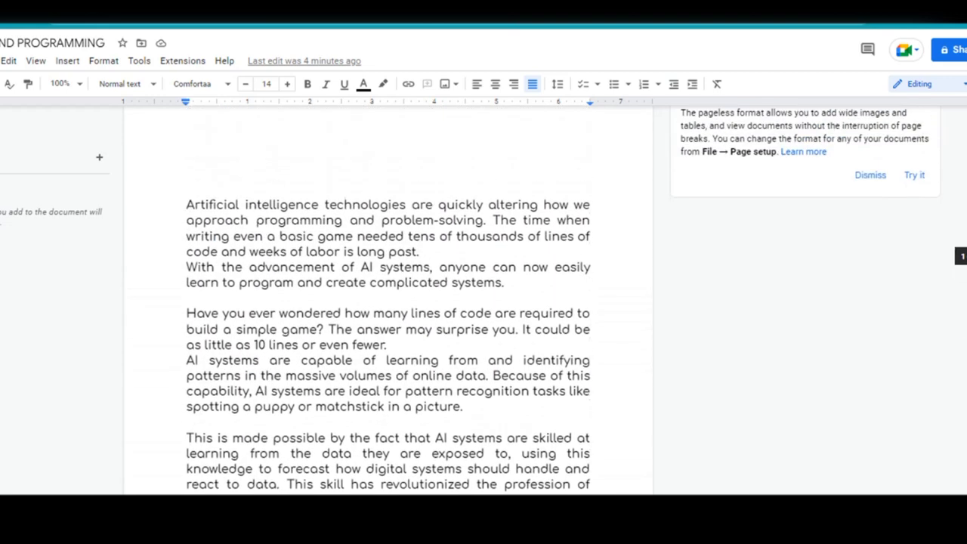
scroll(389, 303, up, 1)
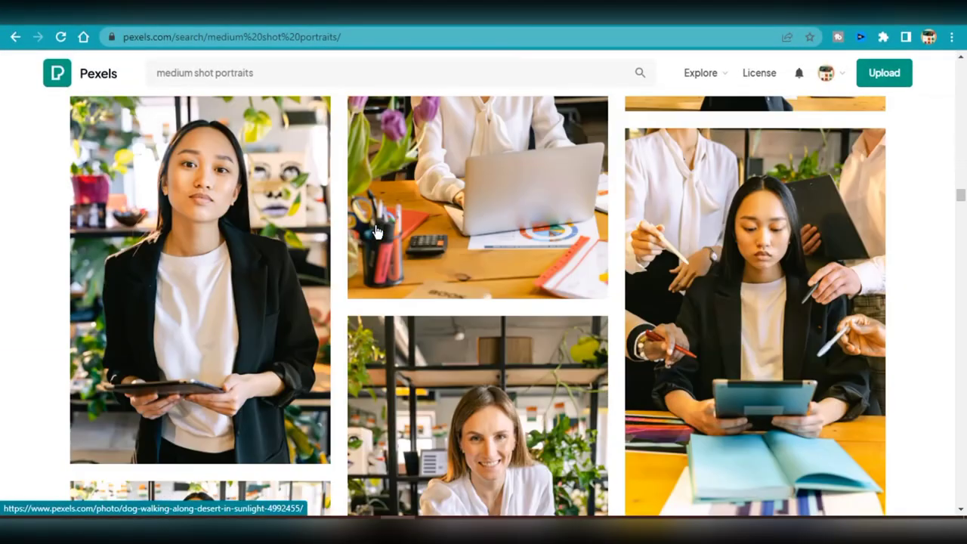
Browse the medium shot portraits on Pexels and open the photo of the soldier in front of a brick wall.
scroll(376, 232, down, 5)
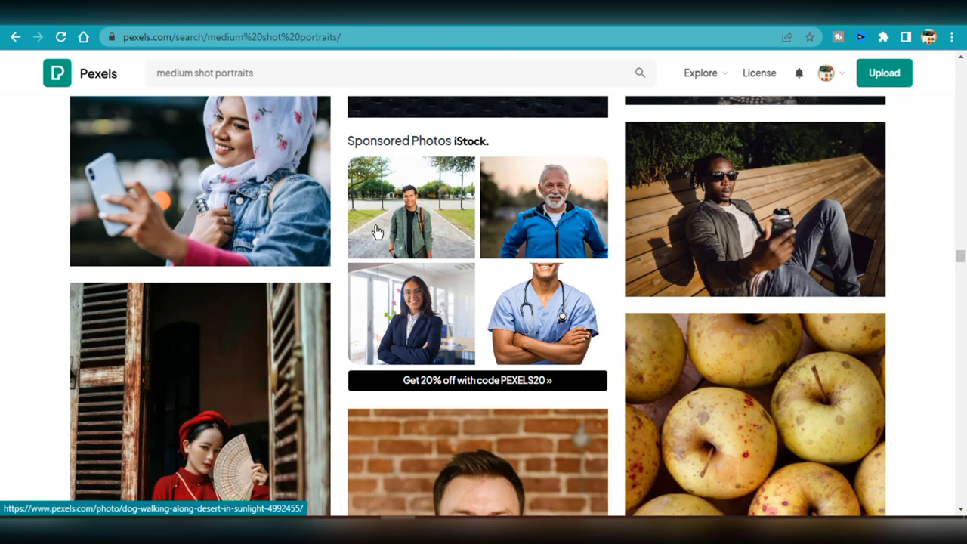
scroll(377, 232, down, 6)
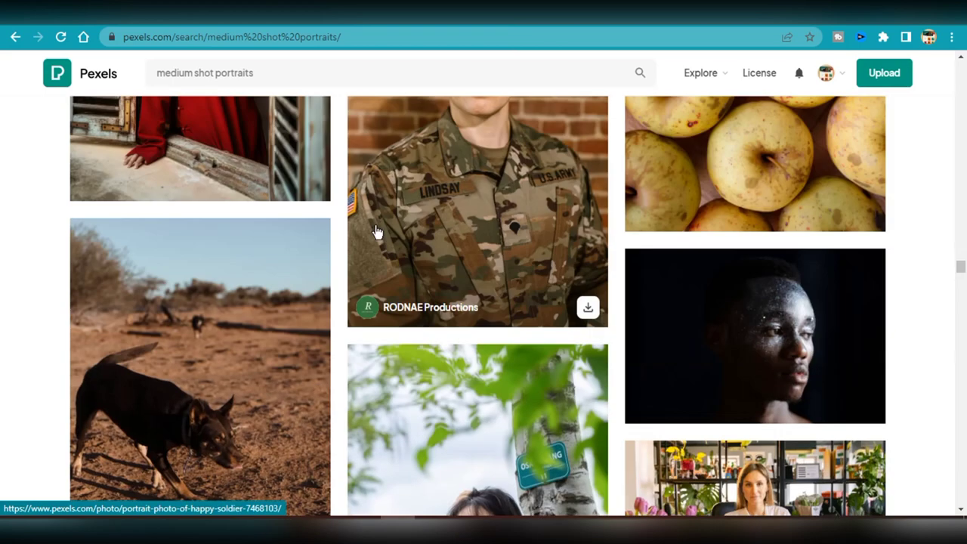
scroll(486, 346, up, 3)
click(486, 346)
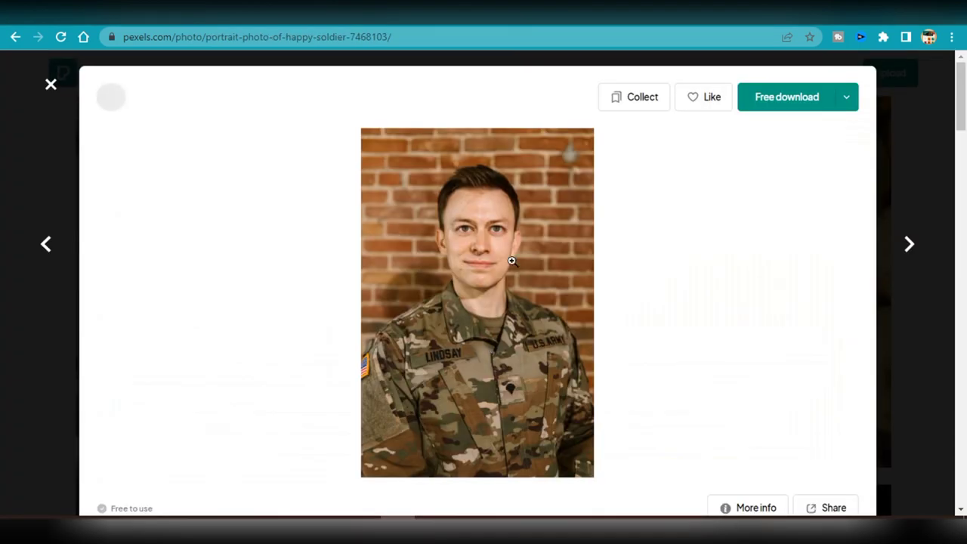
Download the soldier portrait in Medium size (1280×1920) and dismiss the thank-you message.
click(848, 102)
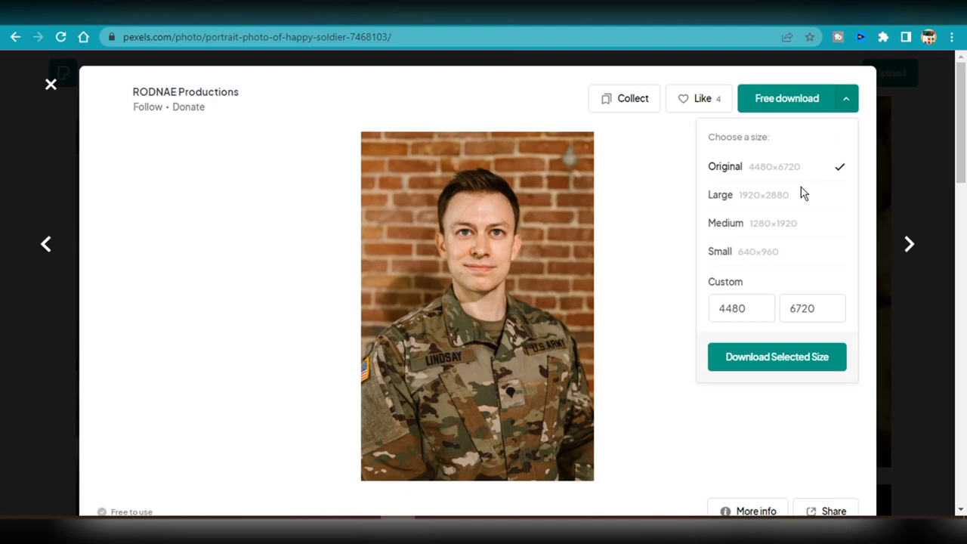
click(798, 226)
click(778, 358)
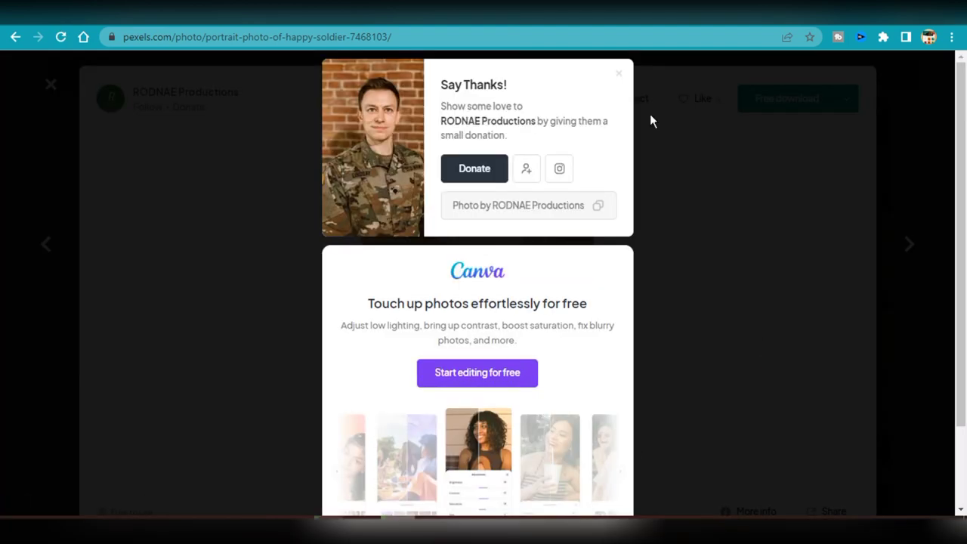
click(619, 75)
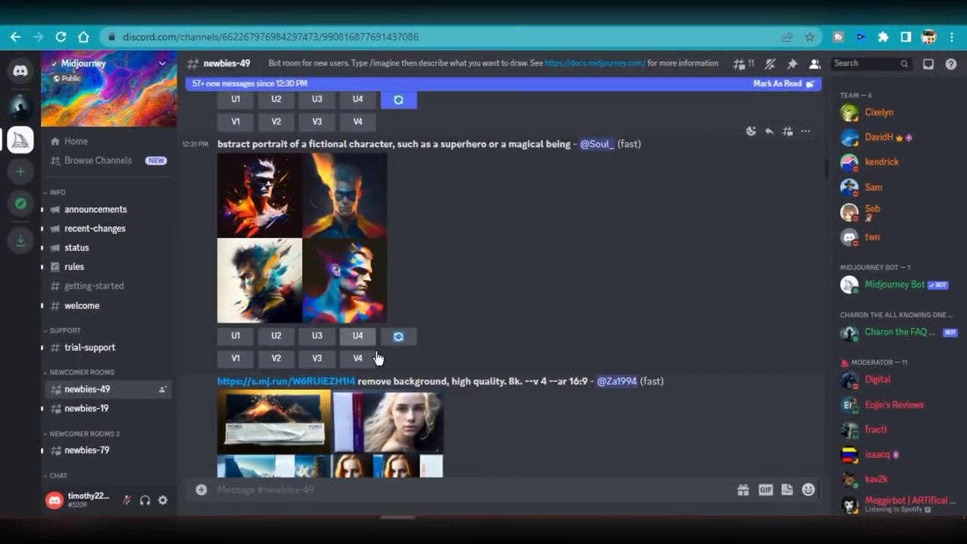
In Midjourney's newbies-49 channel on Discord, submit an /imagine prompt for a medium shot of a white woman in a blue jacket with a cyan green backdrop.
scroll(378, 358, down, 5)
scroll(380, 342, down, 3)
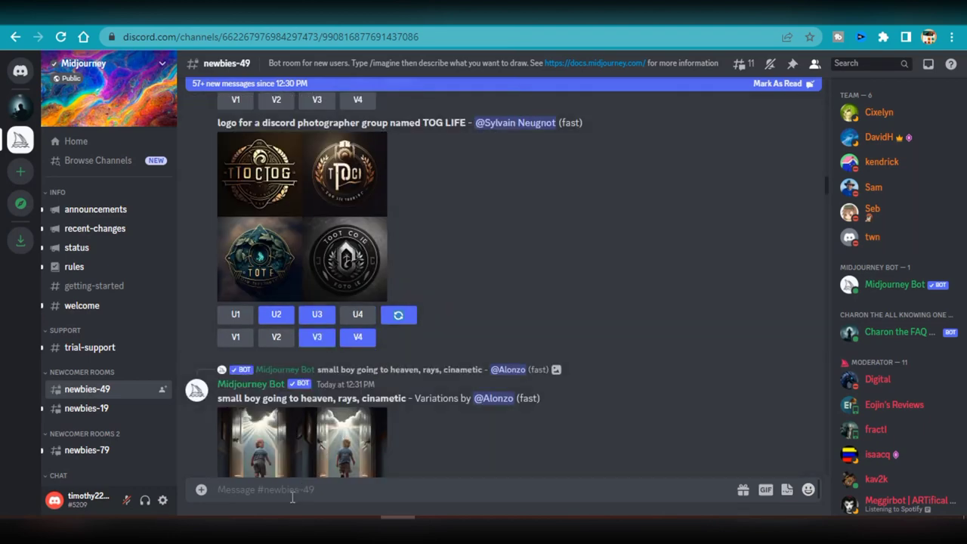
text(/)
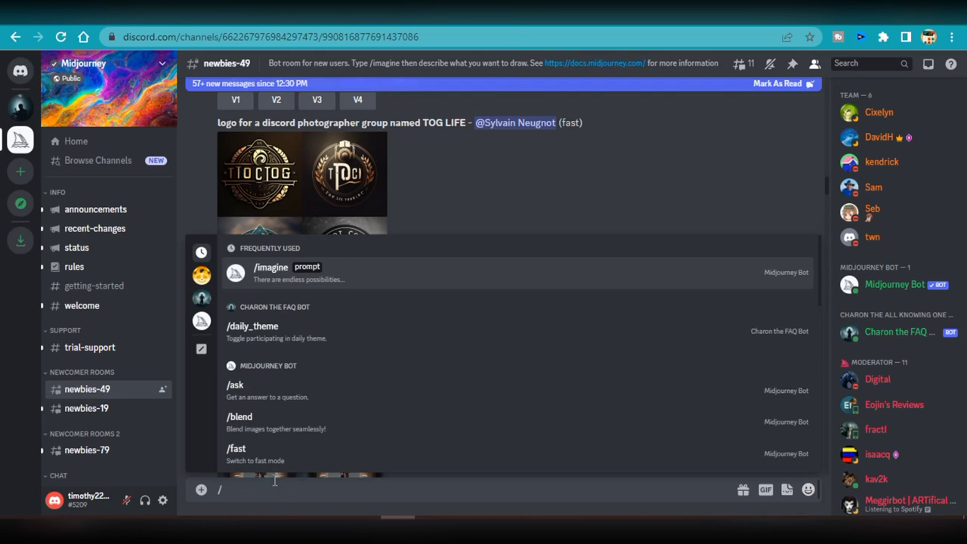
click(302, 274)
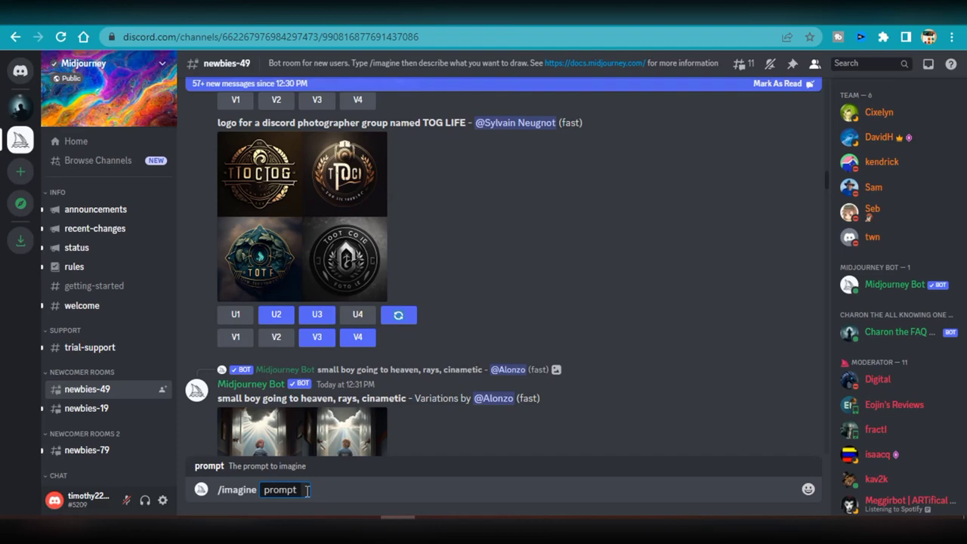
text(A medium shot of a white woman wearing a blue jacket, shot on Nikon D5 camera, studio cinematic lighting style with cyan green backdrop in the background, lit with high key light and shallow depth of field)
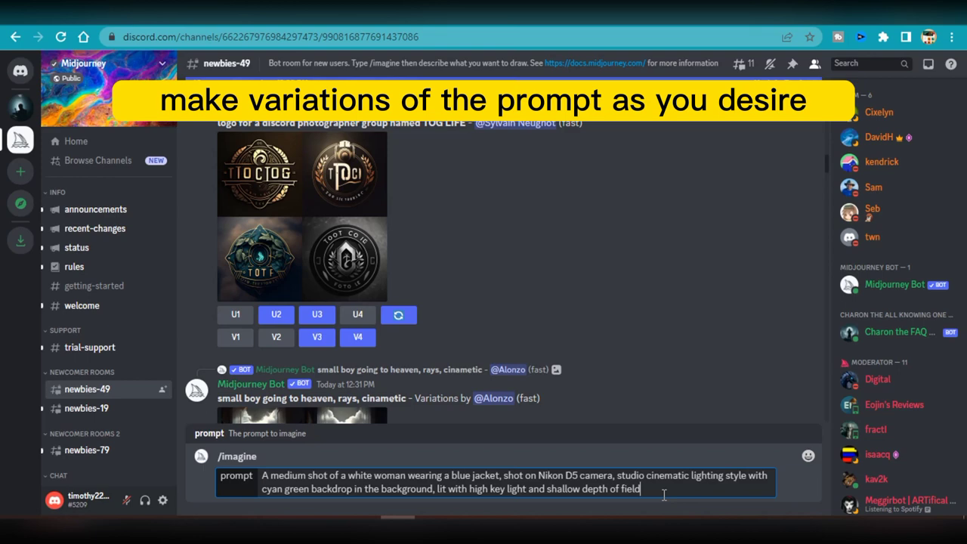
key(Return)
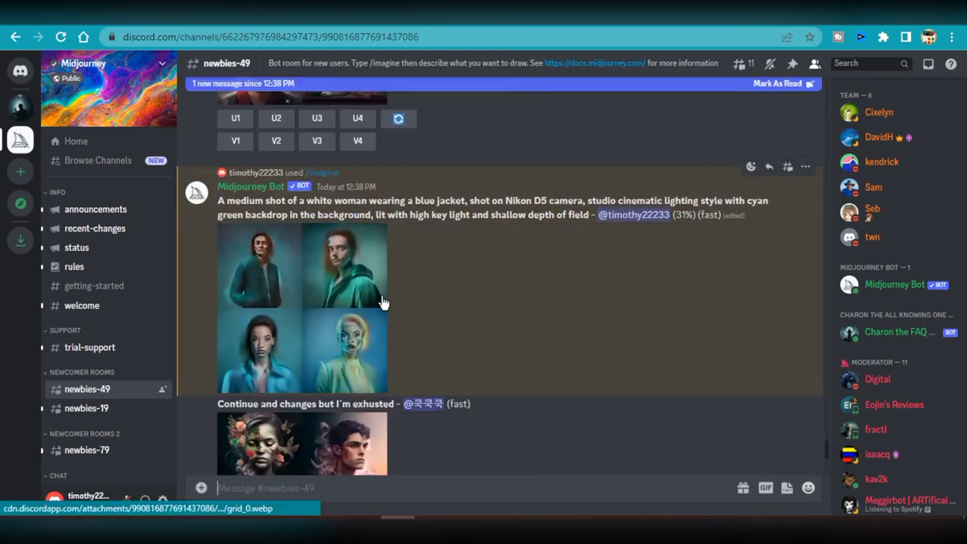
Inspect the enlarged grid of generated portraits and view the upscaled third portrait at full size in the browser.
click(305, 314)
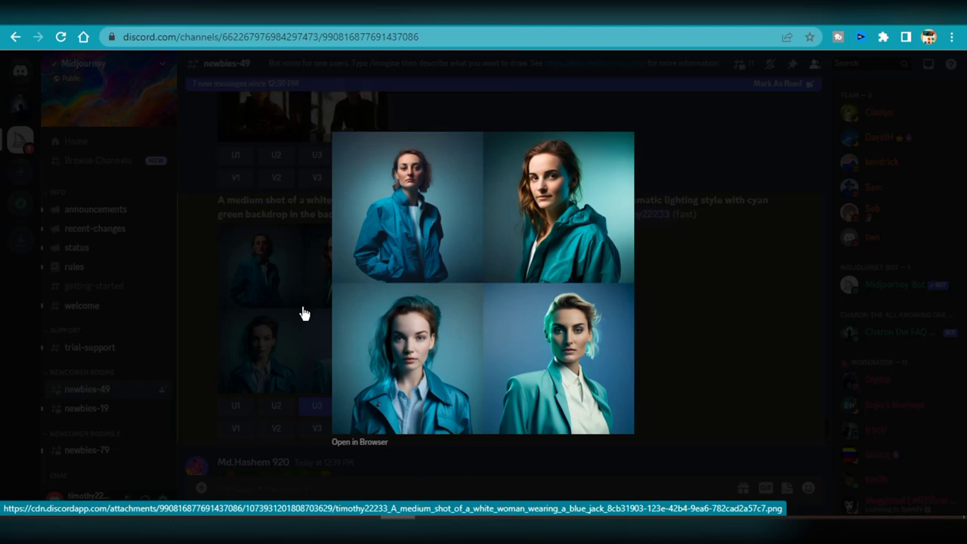
click(275, 326)
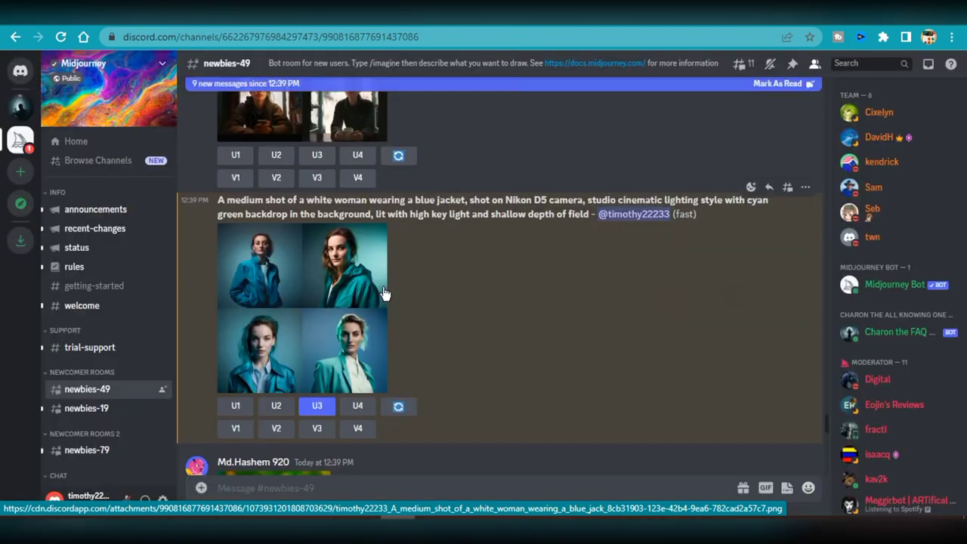
scroll(384, 286, down, 10)
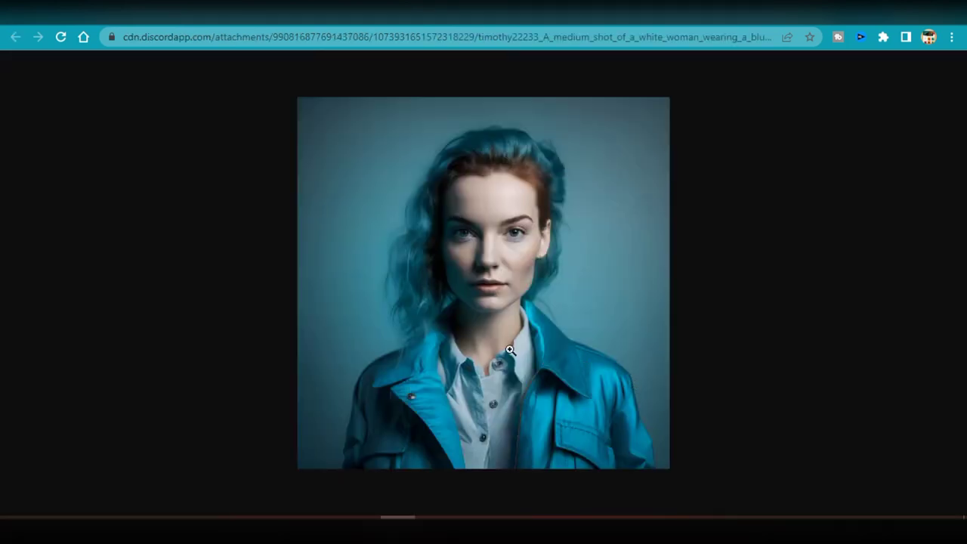
click(511, 350)
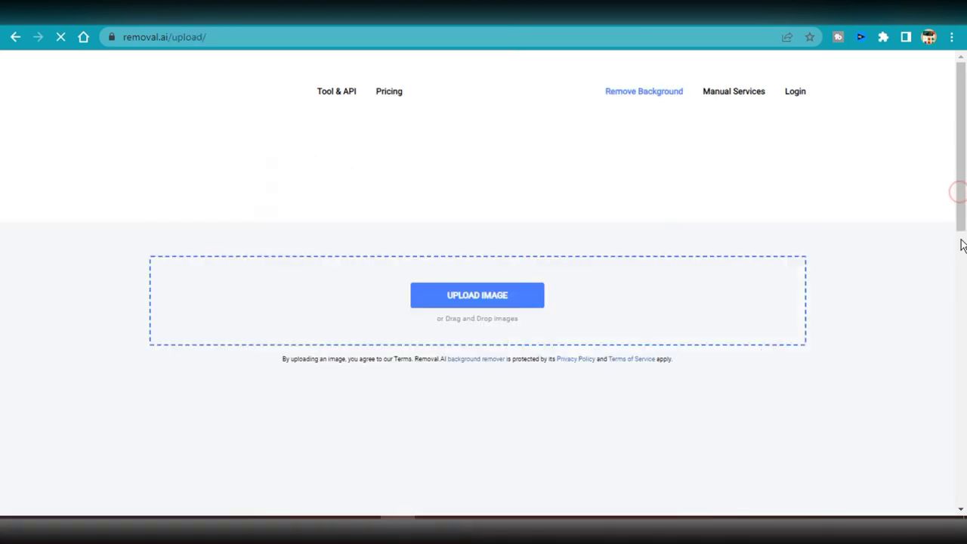
On removal.ai, compare the original portrait of the woman with its background-removed version.
scroll(961, 208, down, 2)
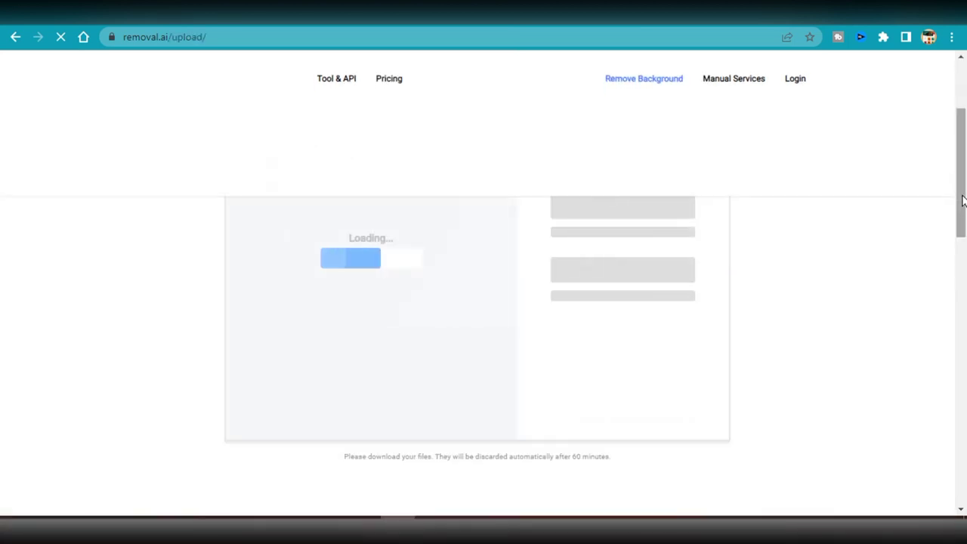
drag(964, 200, 964, 156)
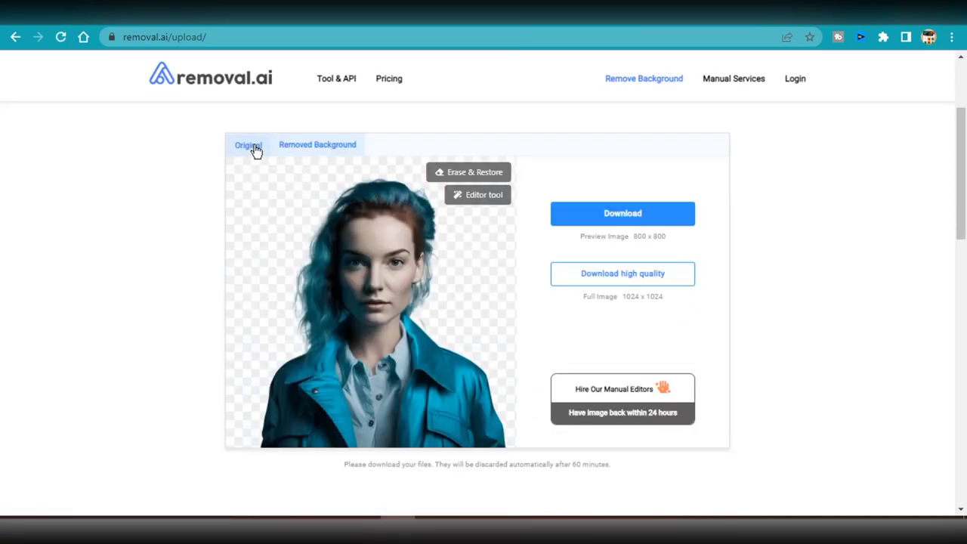
click(254, 149)
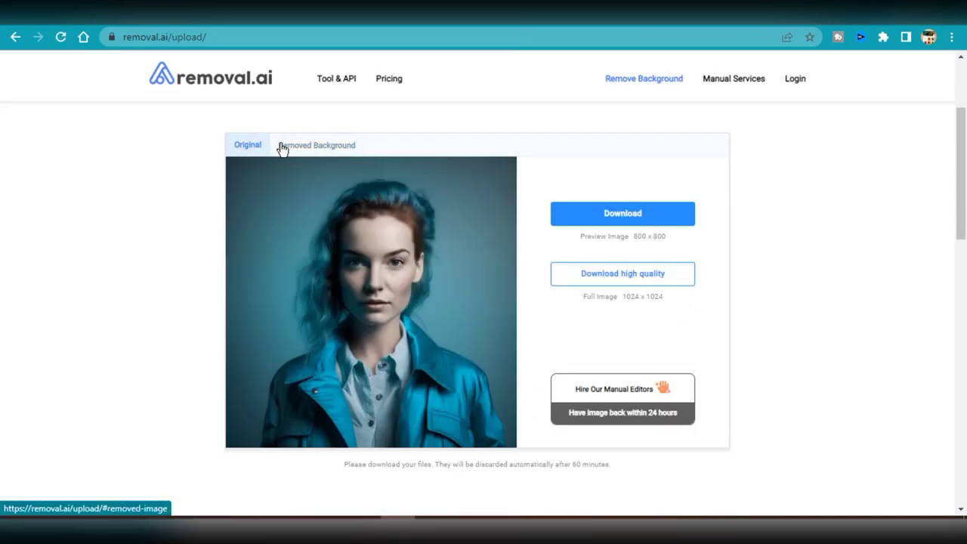
click(309, 147)
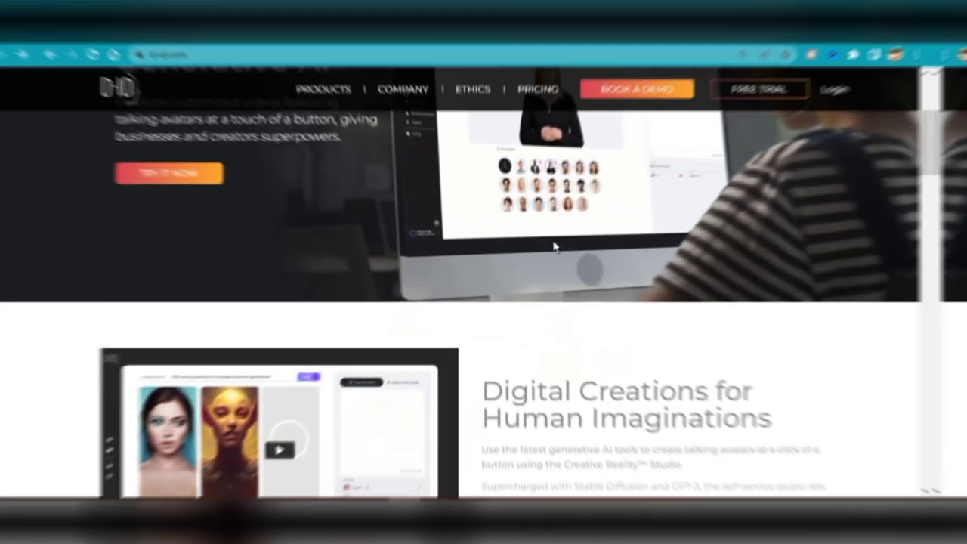
Look through the D-ID home page, covering talking avatars, videos from photos and the product offerings.
scroll(559, 242, down, 4)
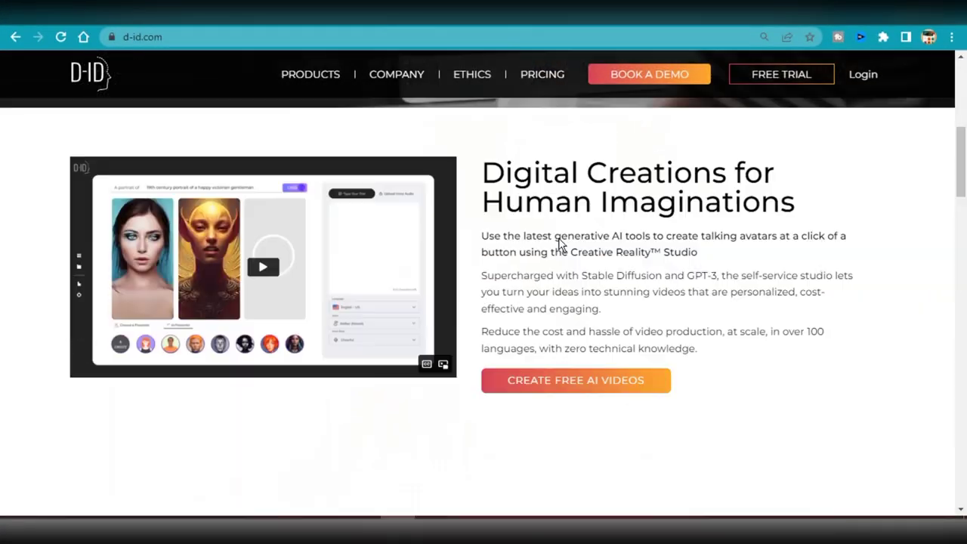
scroll(559, 242, down, 6)
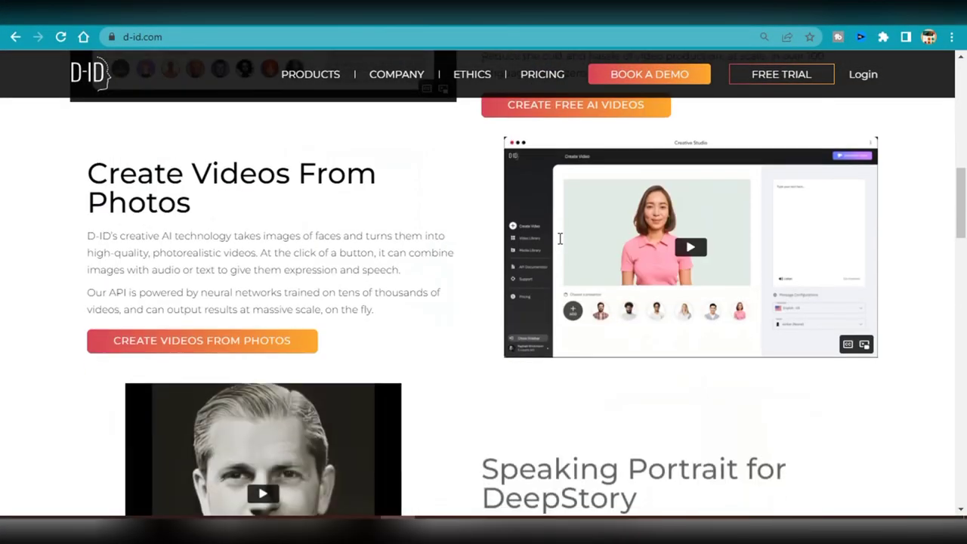
scroll(560, 239, down, 6)
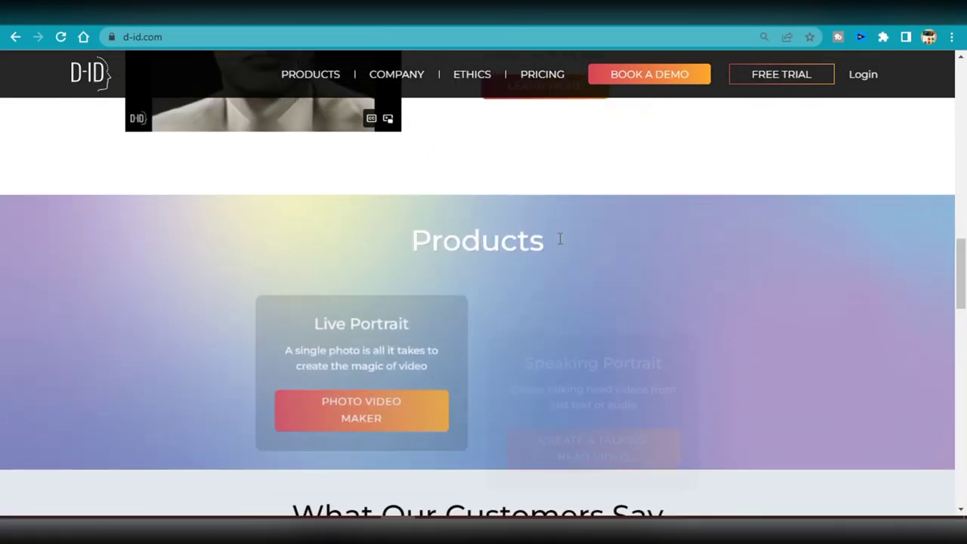
scroll(560, 244, down, 8)
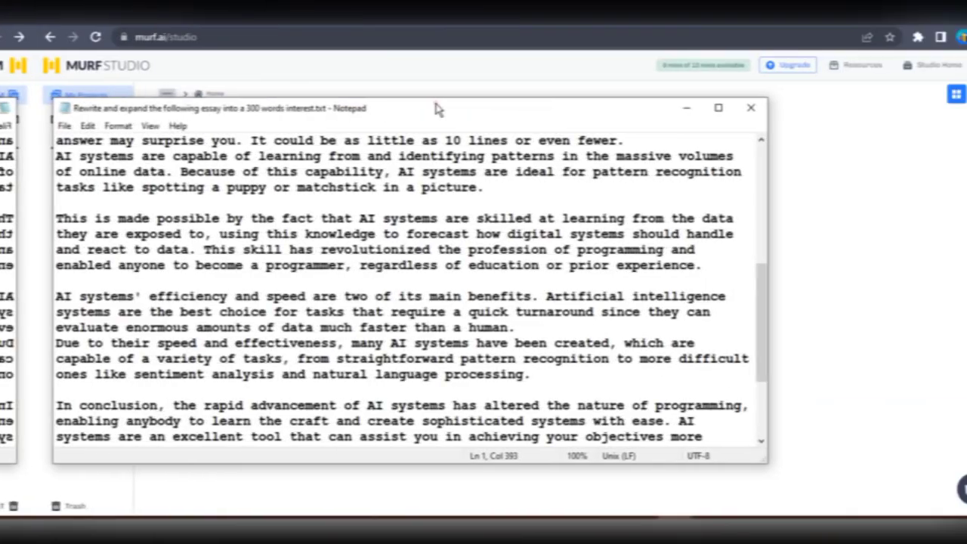
Maximize the Notepad essay and copy its text from "Artificial intelligence technologies" through "automate your workflow.".
double_click(438, 109)
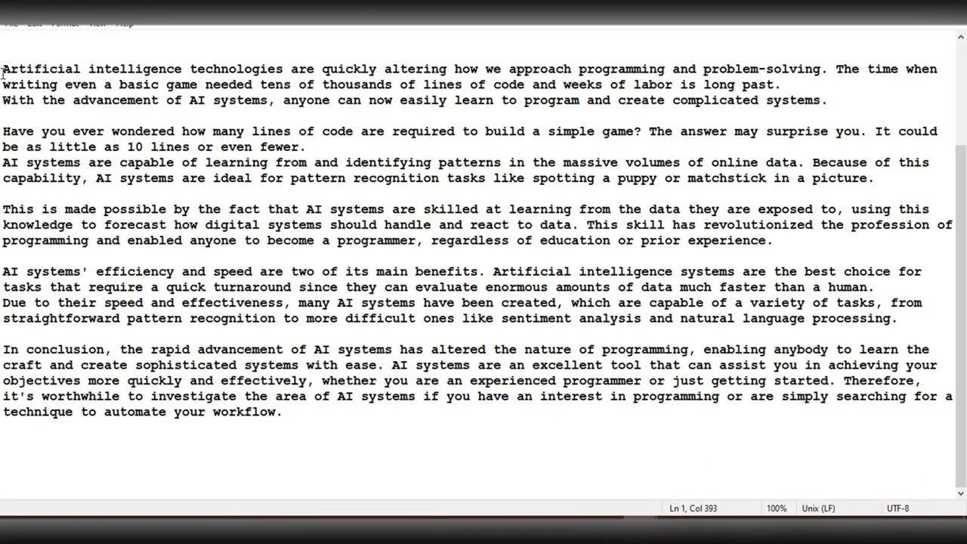
drag(3, 70, 280, 410)
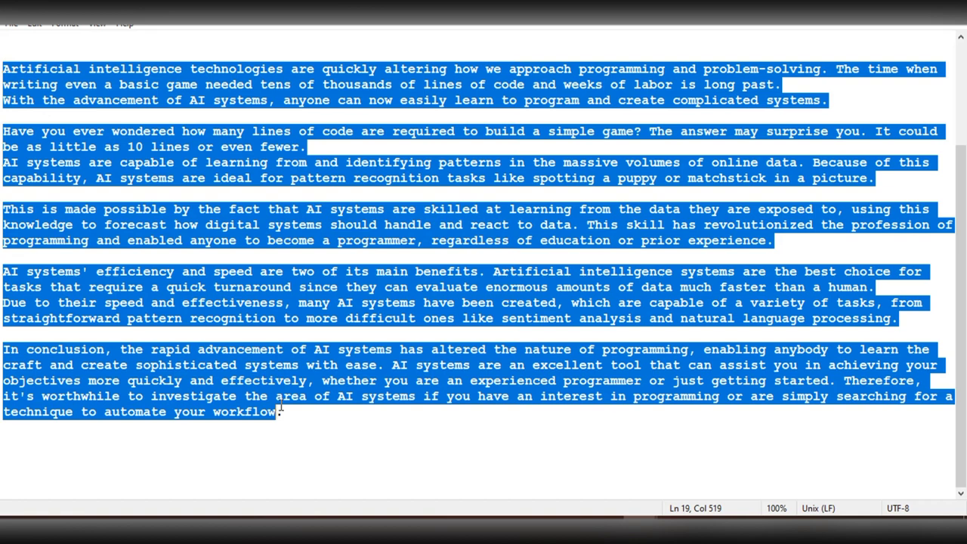
right_click(288, 204)
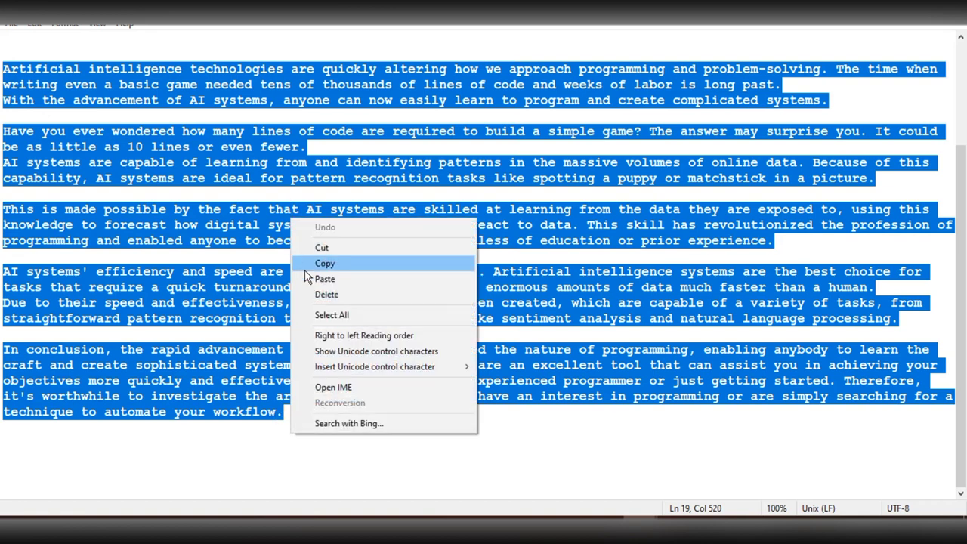
click(307, 265)
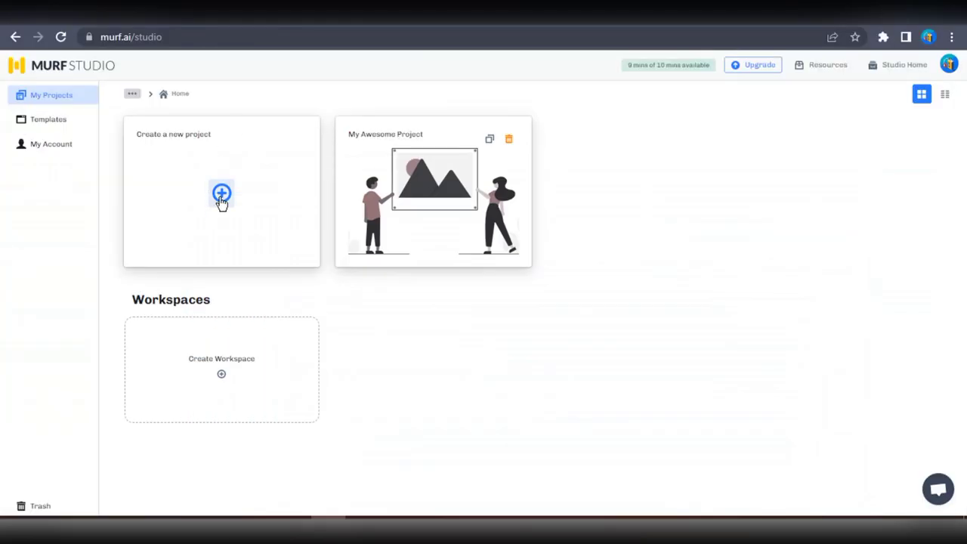
In Murf Studio, create a new audio project of the Podcast type, keeping the title My Awesome Project.
click(222, 195)
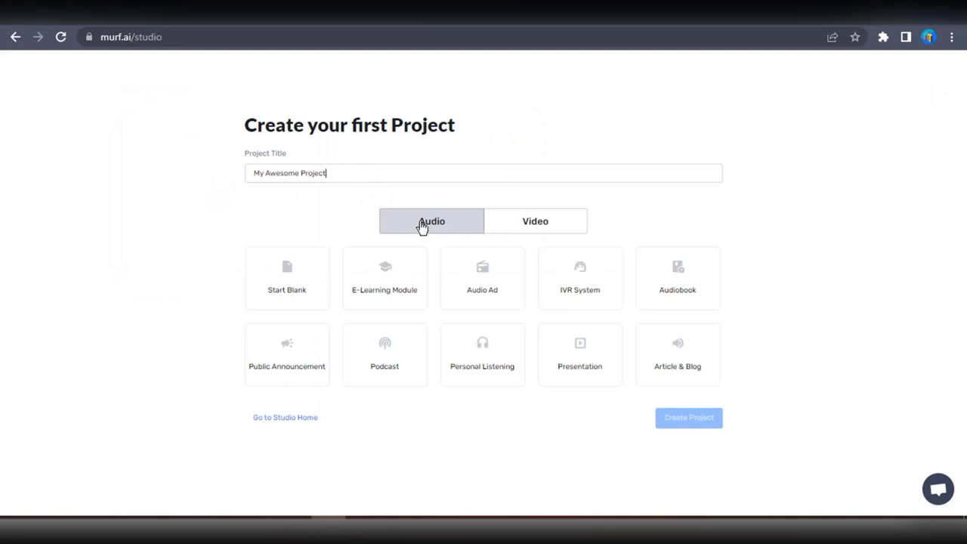
click(387, 354)
click(700, 420)
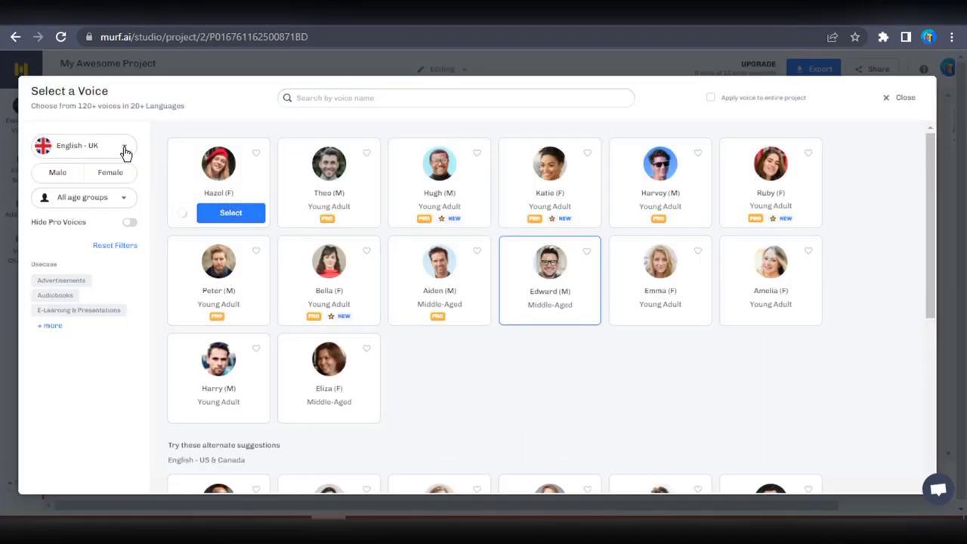
Filter the available voices to female ones in English - US & Canada.
click(126, 152)
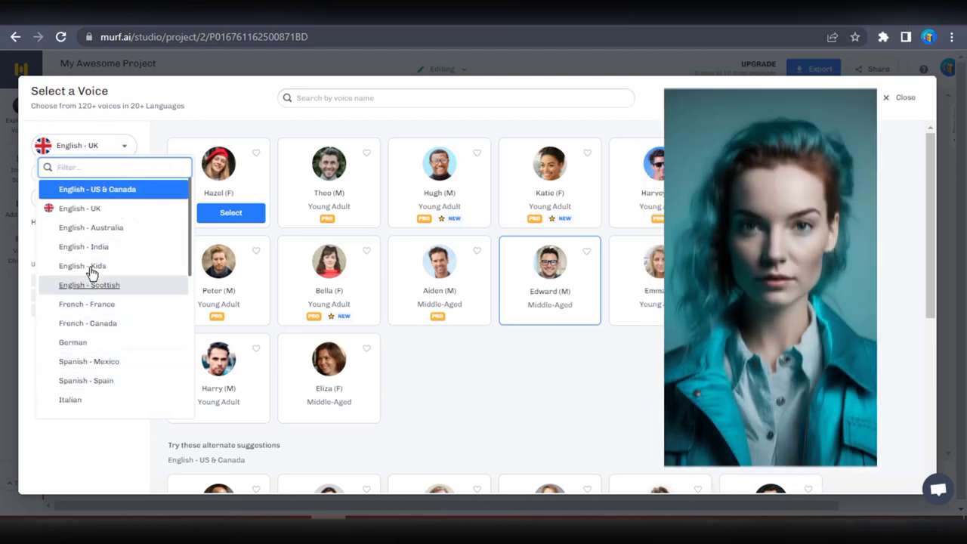
click(96, 190)
click(110, 174)
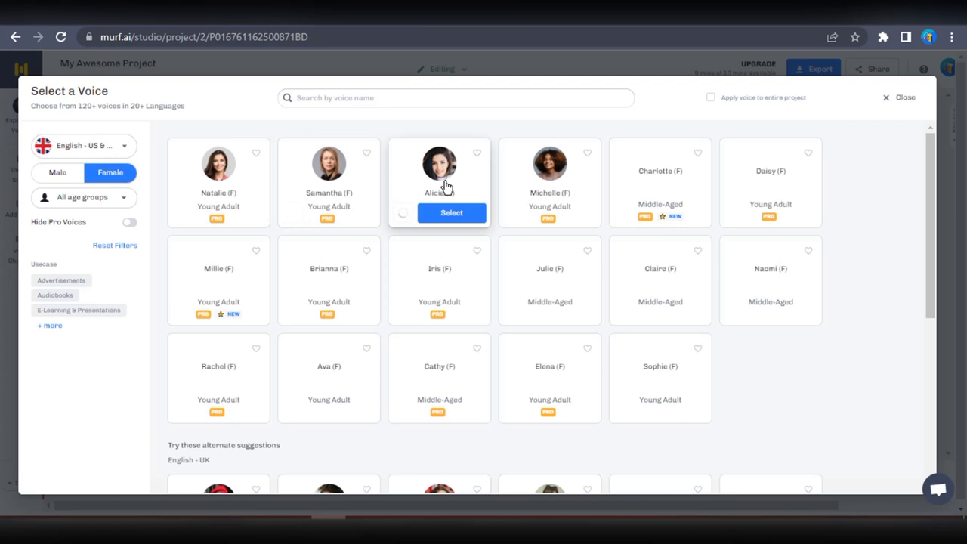
Listen to the samples of the Natalie, Samantha, Alicia and Michelle voices.
click(183, 214)
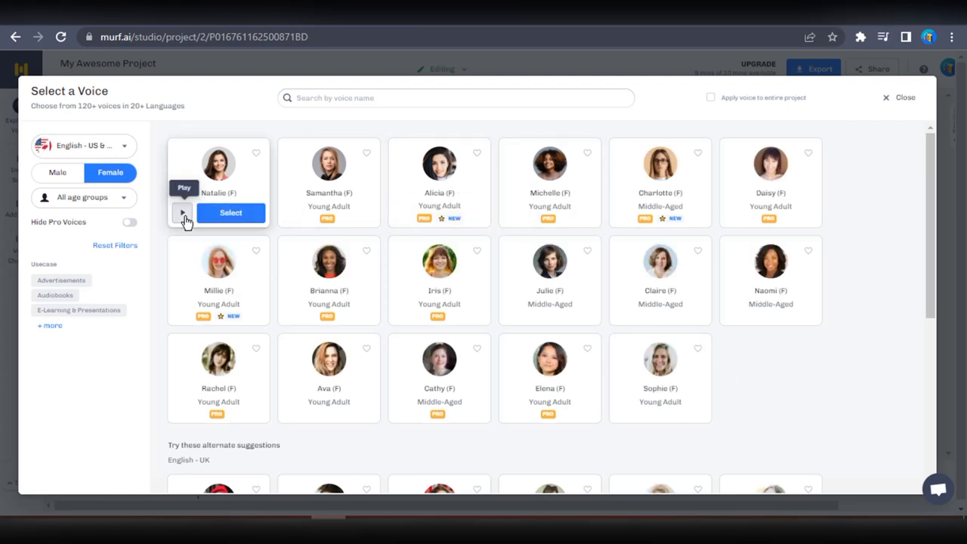
click(292, 218)
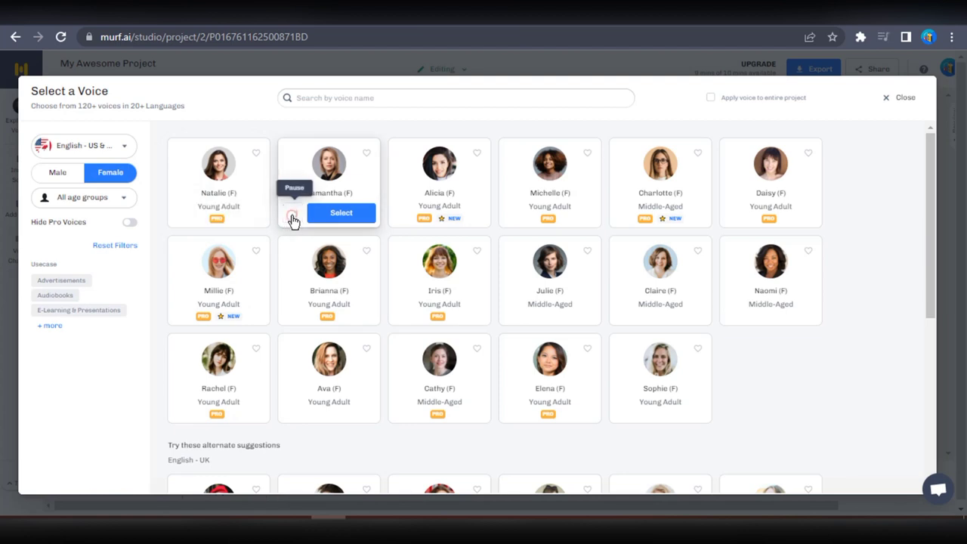
click(402, 218)
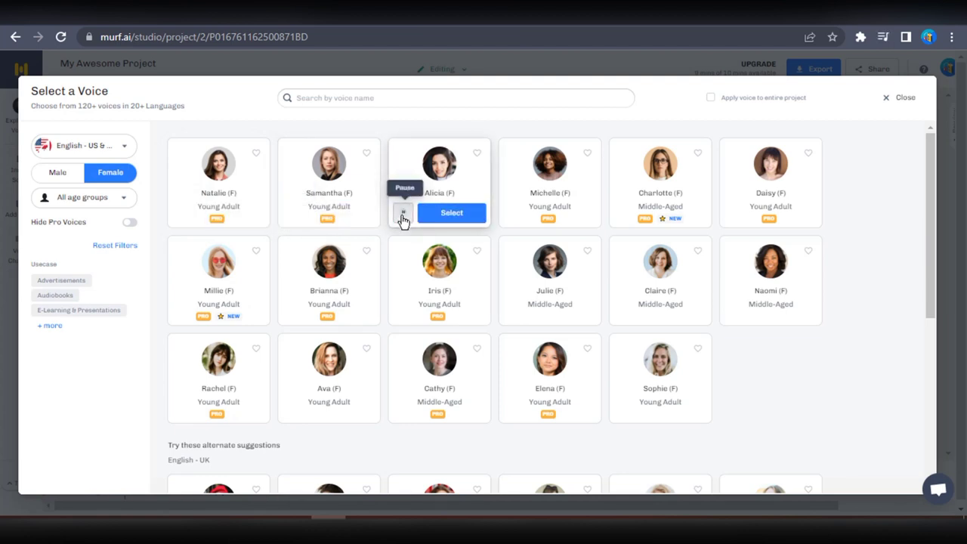
click(512, 218)
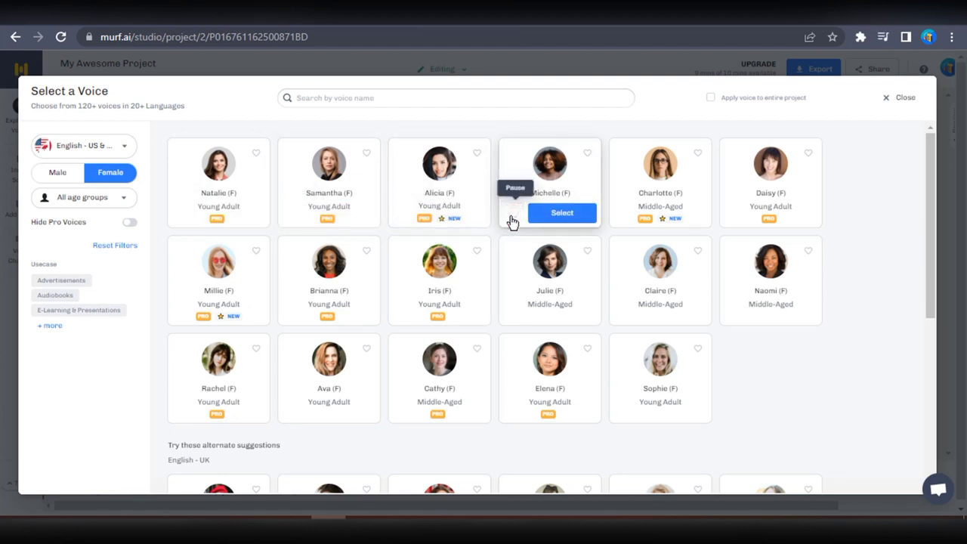
Choose the Rachel voice and paste the copied script into the project, split by sentences.
click(255, 352)
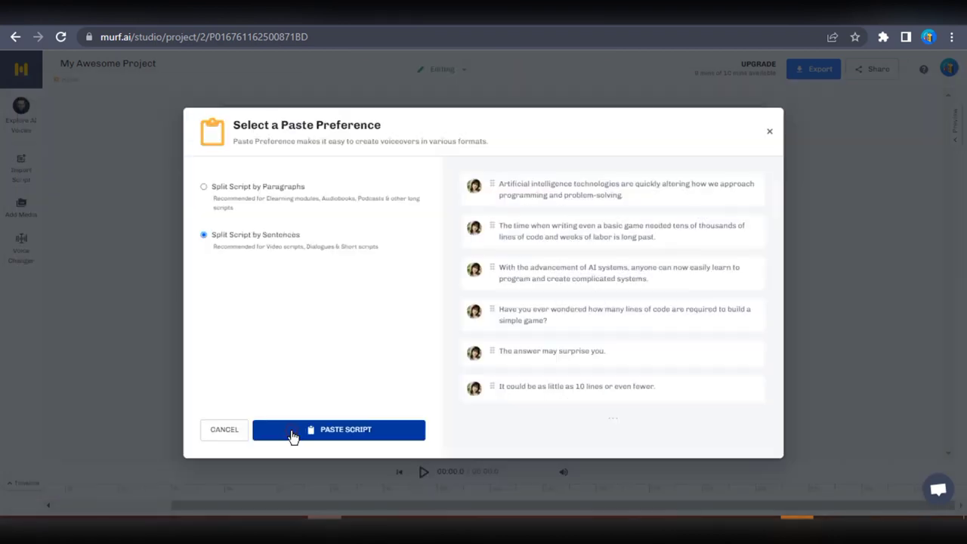
click(292, 432)
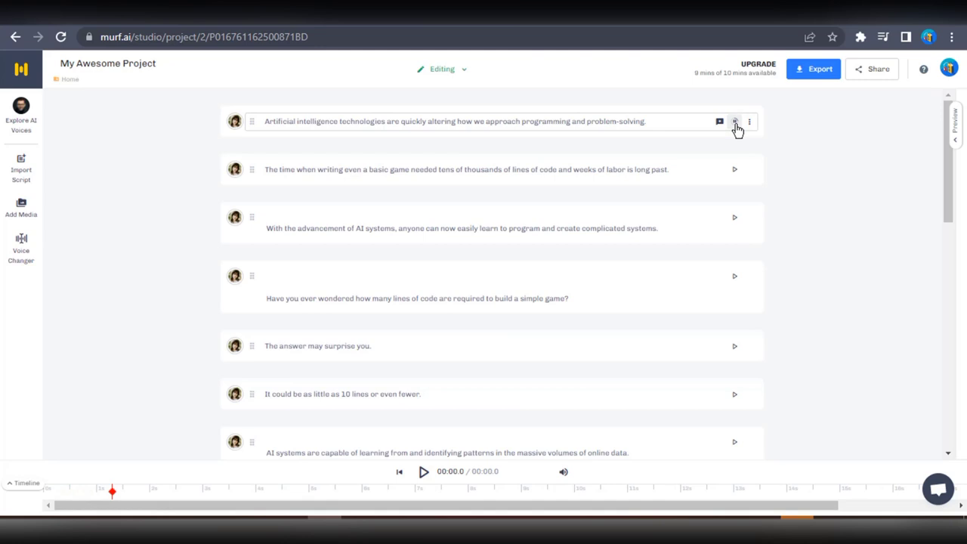
Generate and play the voiceover for the whole script while reviewing its sentence blocks.
click(424, 472)
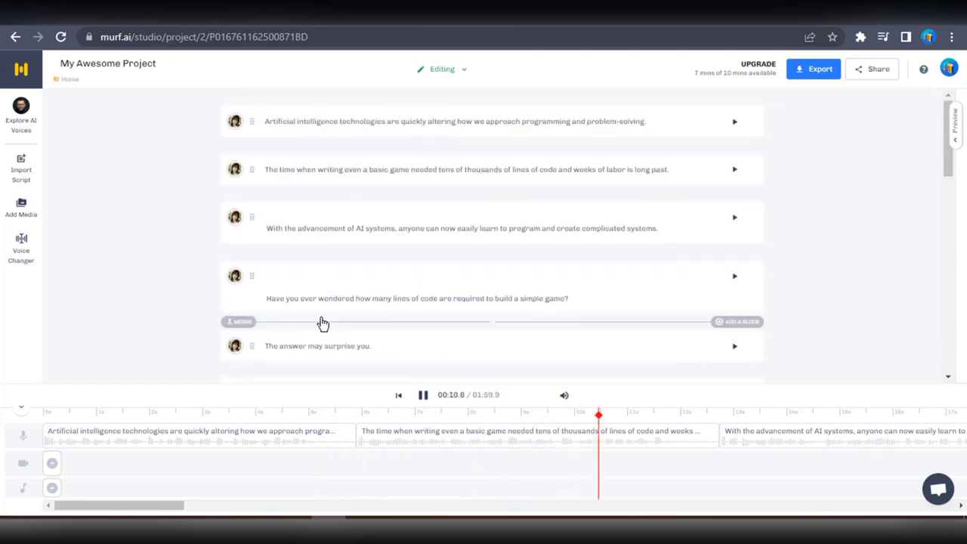
scroll(541, 302, down, 10)
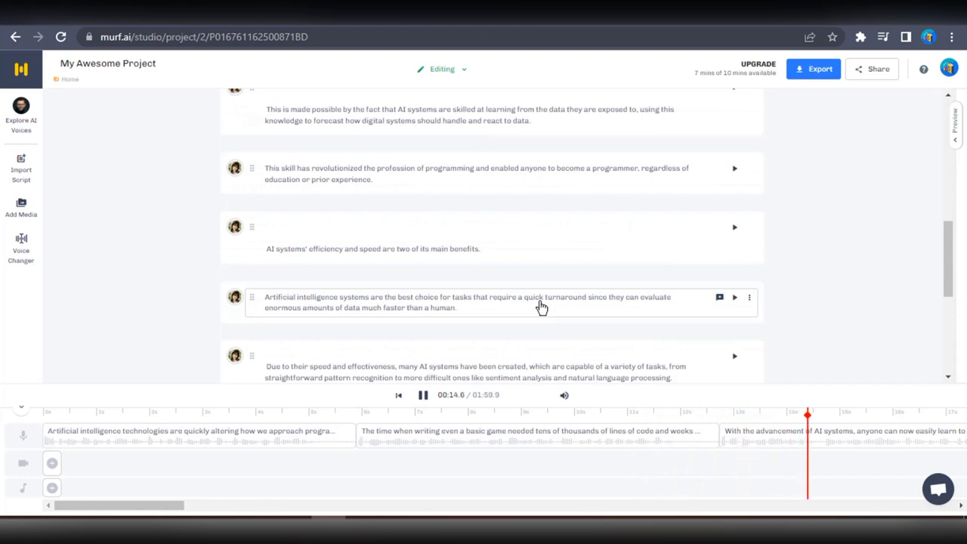
scroll(541, 302, down, 3)
scroll(539, 300, up, 15)
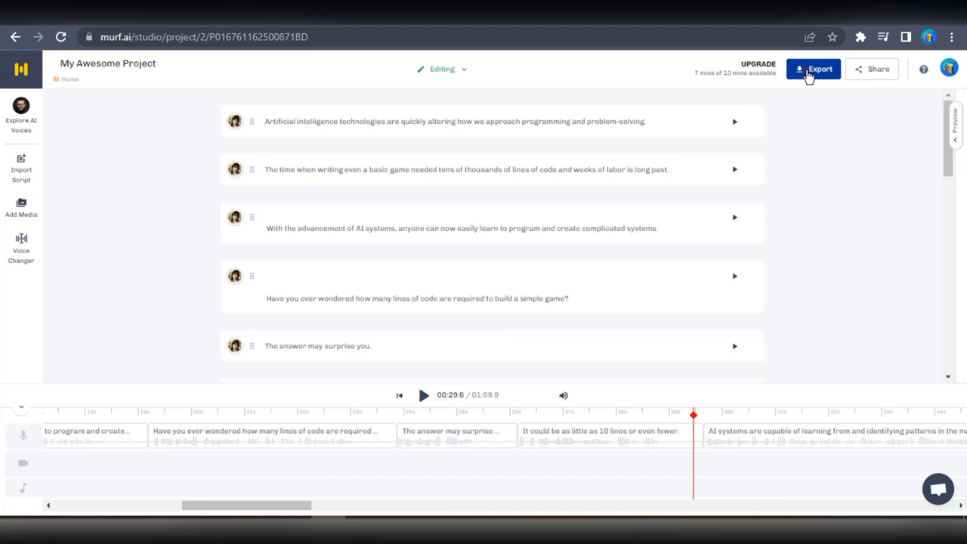
Export the voiceover as a voice-only single MP3 file in High quality with the Stereo channel.
click(809, 75)
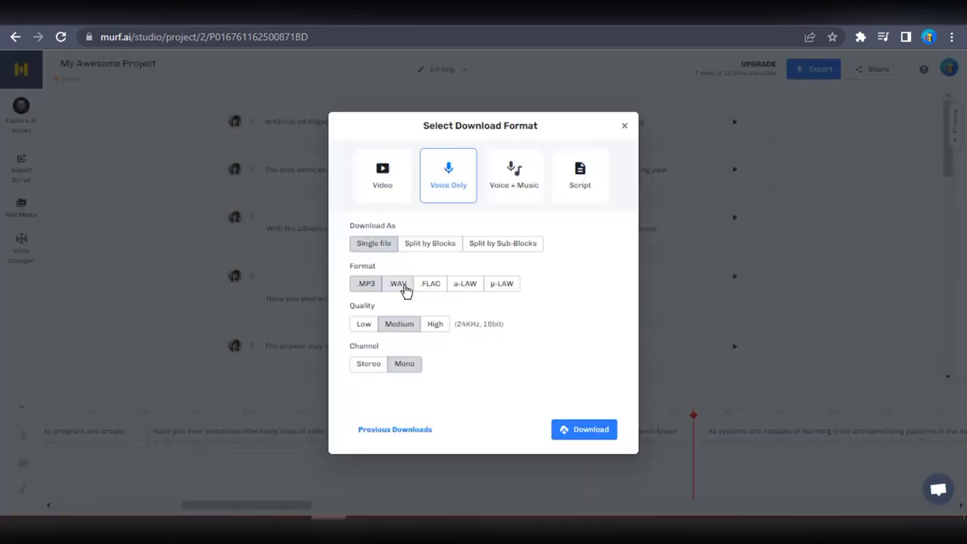
click(436, 323)
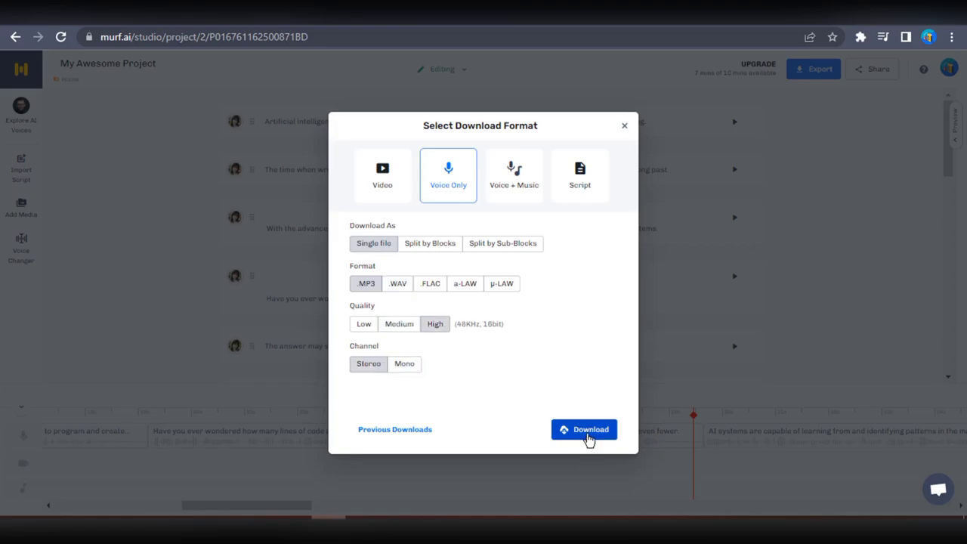
click(588, 433)
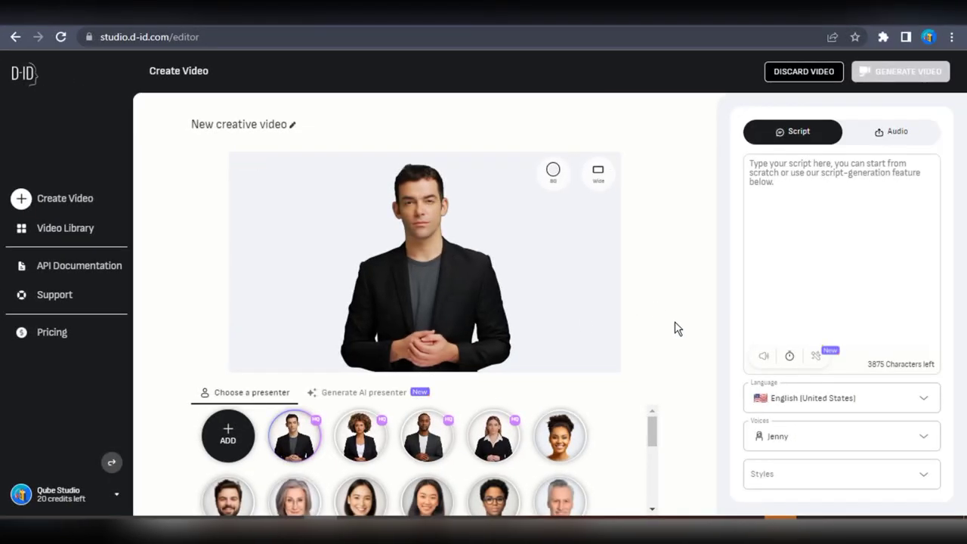
In D-ID Studio's Create Video editor, add the background-removed portrait of the woman as a custom presenter.
scroll(651, 512, down, 3)
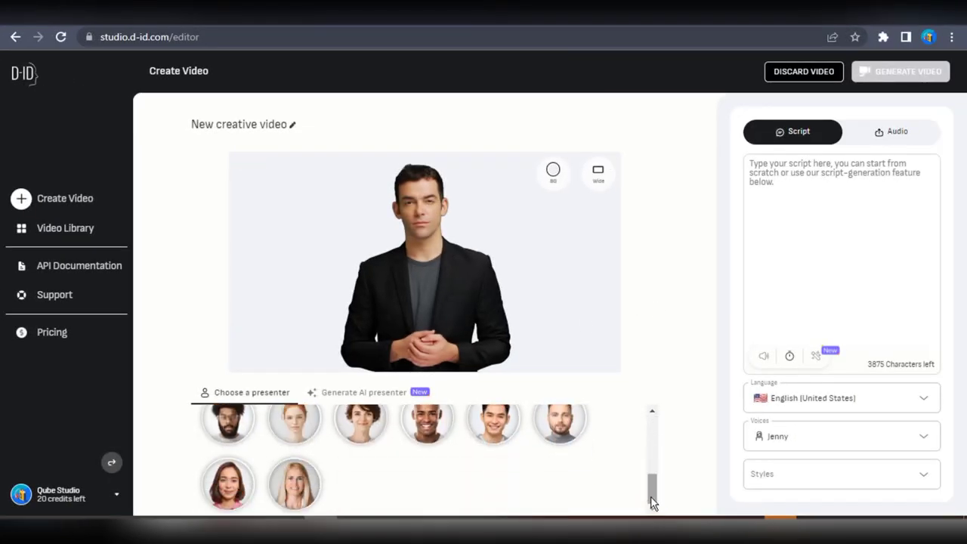
scroll(657, 436, up, 3)
mouse_move(228, 432)
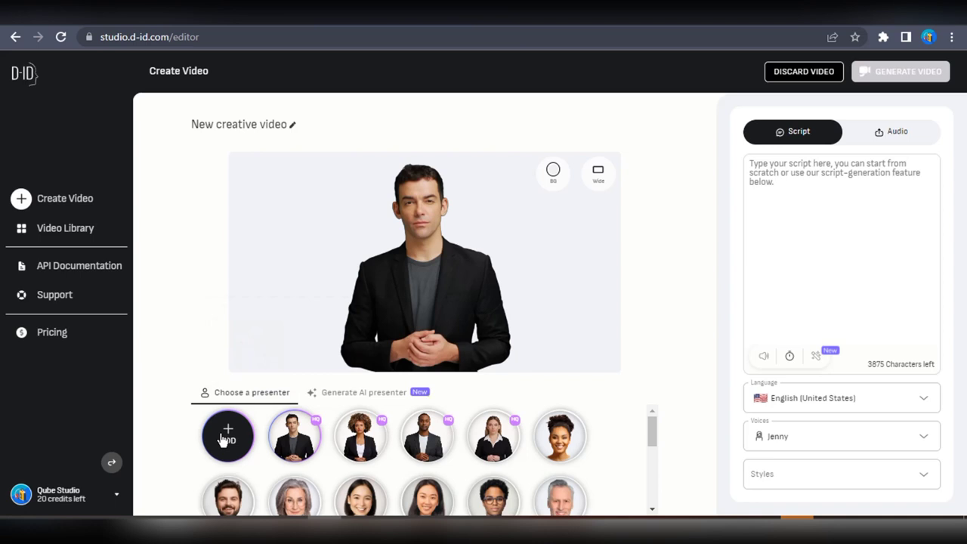
click(223, 439)
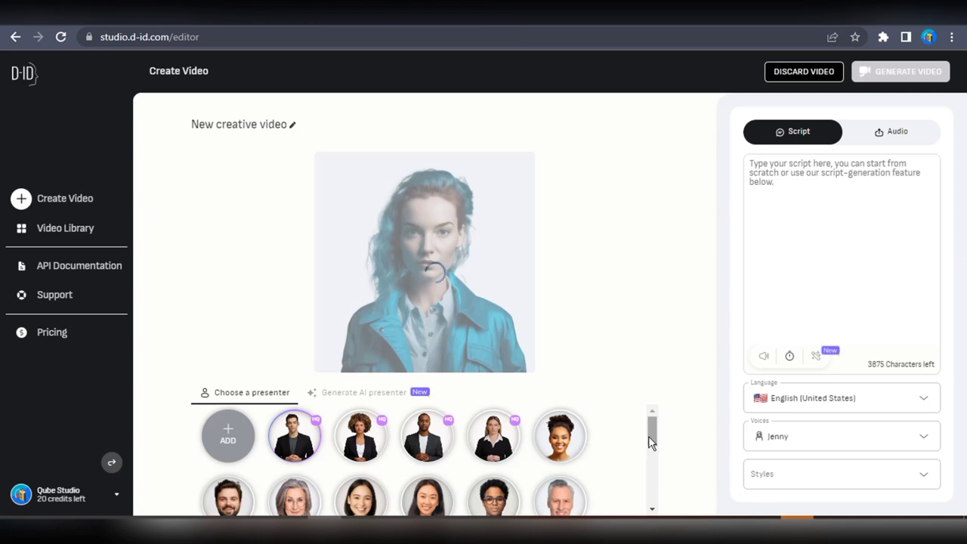
Upload the exported voiceover file as the presenter's audio.
click(898, 134)
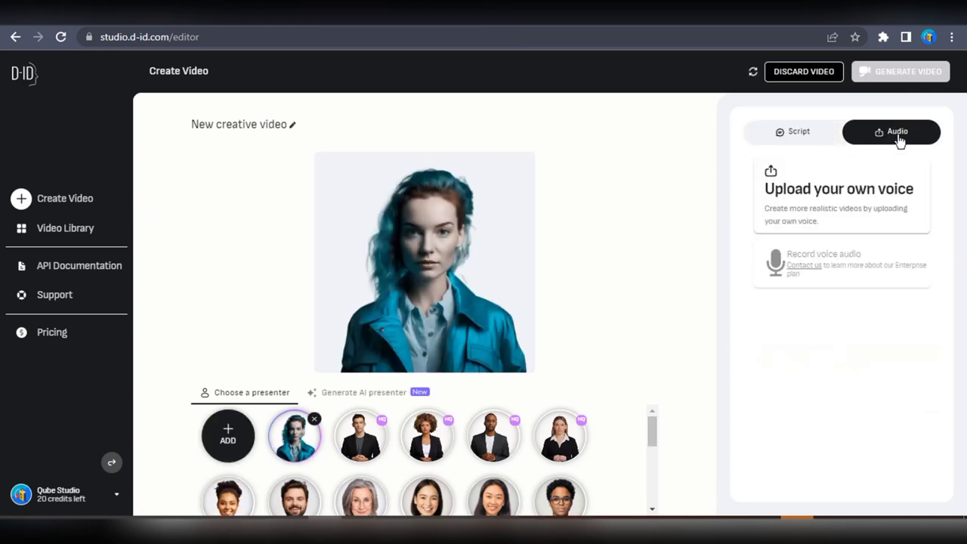
click(816, 213)
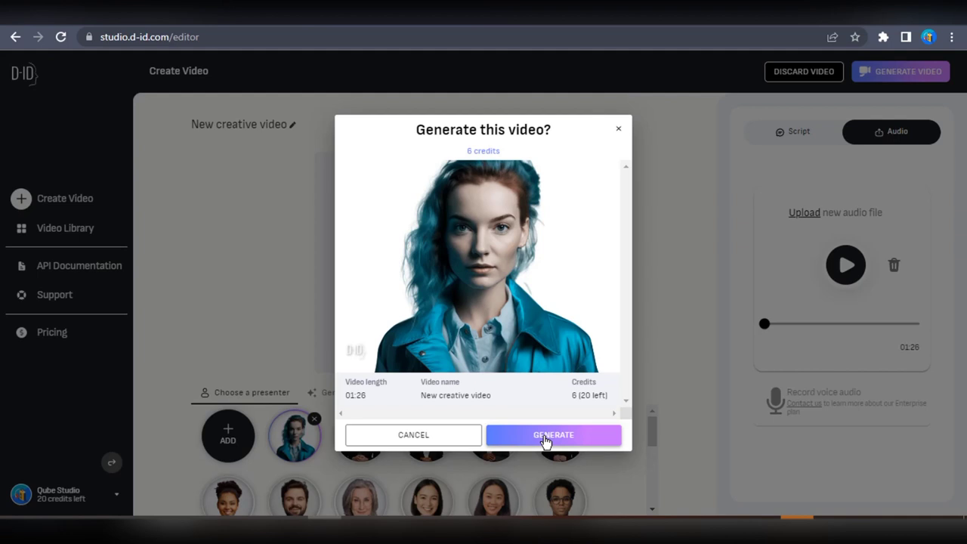
Generate the talking avatar video named New creative video and play it from the Video Library.
click(562, 437)
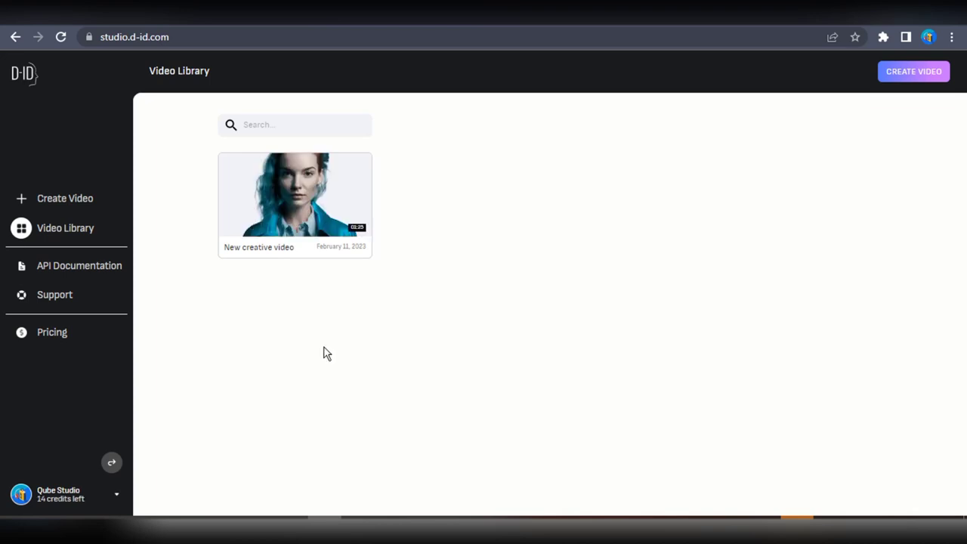
click(295, 196)
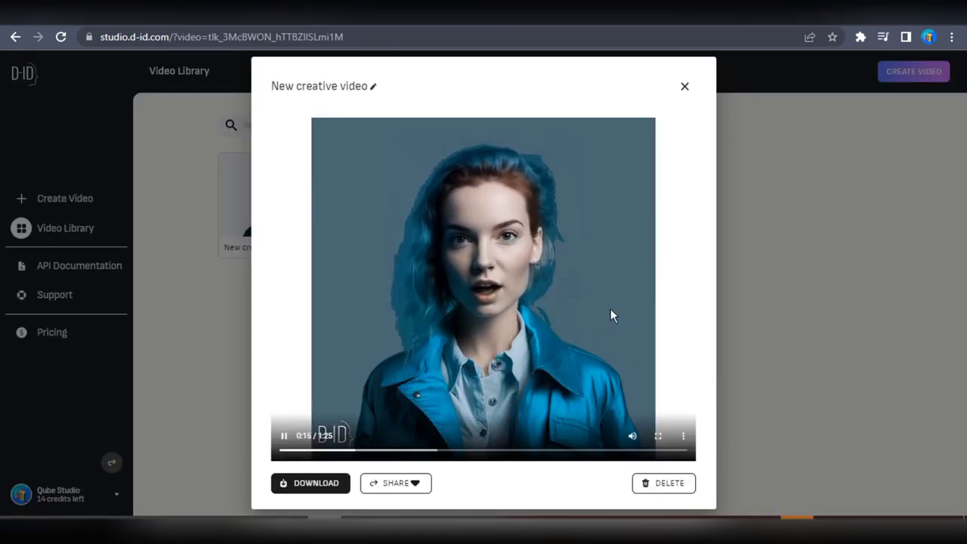